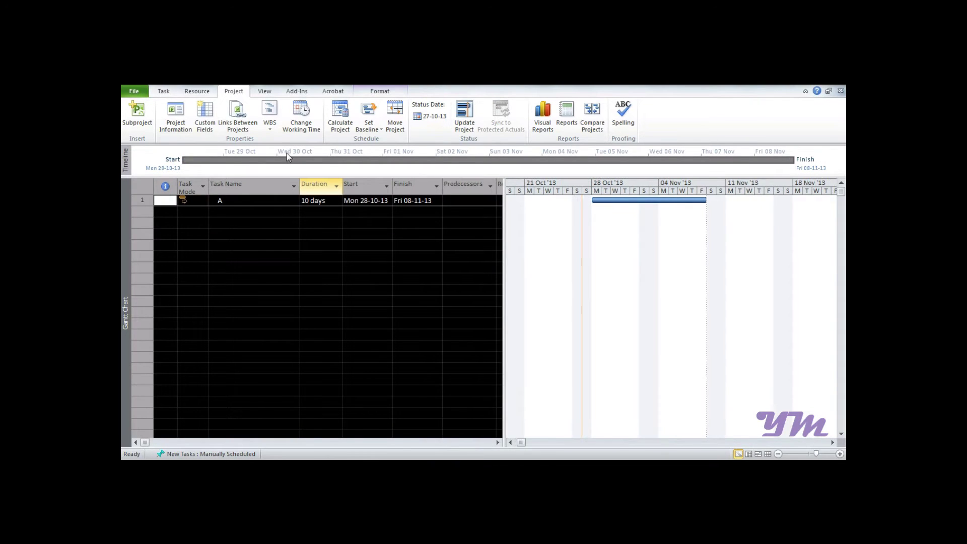
Check the Resource Sheet, then return to the Gantt Chart and widen the task table.
left_click(262, 91)
left_click(297, 116)
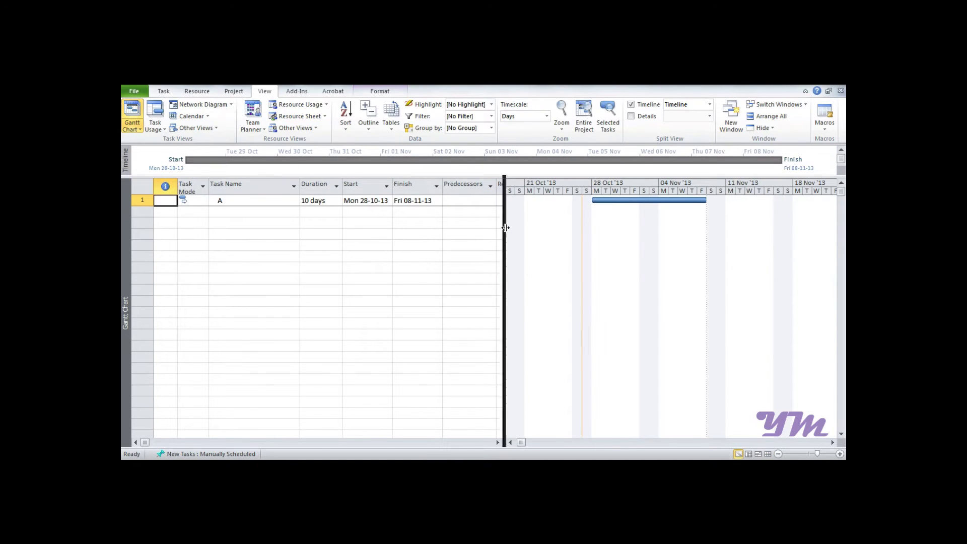
left_click_drag(504, 228, 652, 236)
Assign resource M to task A at 10 units, shown as M[10].
double_click(142, 200)
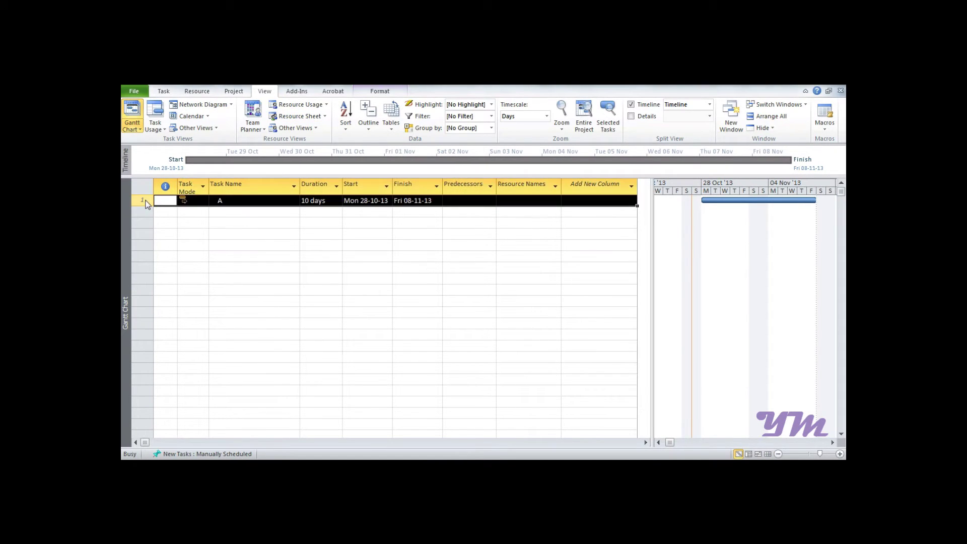
left_click(445, 239)
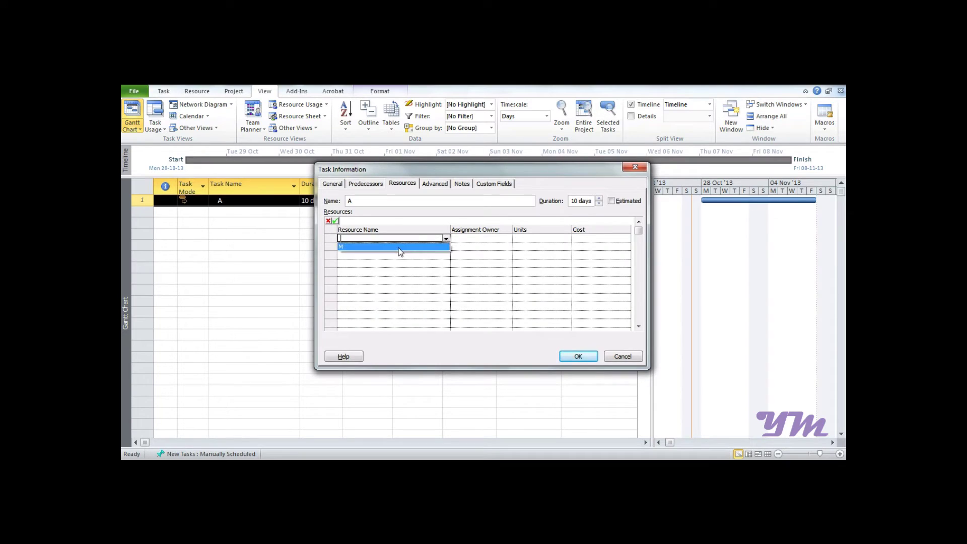
left_click(398, 250)
left_click(540, 242)
type("1")
left_click(540, 242)
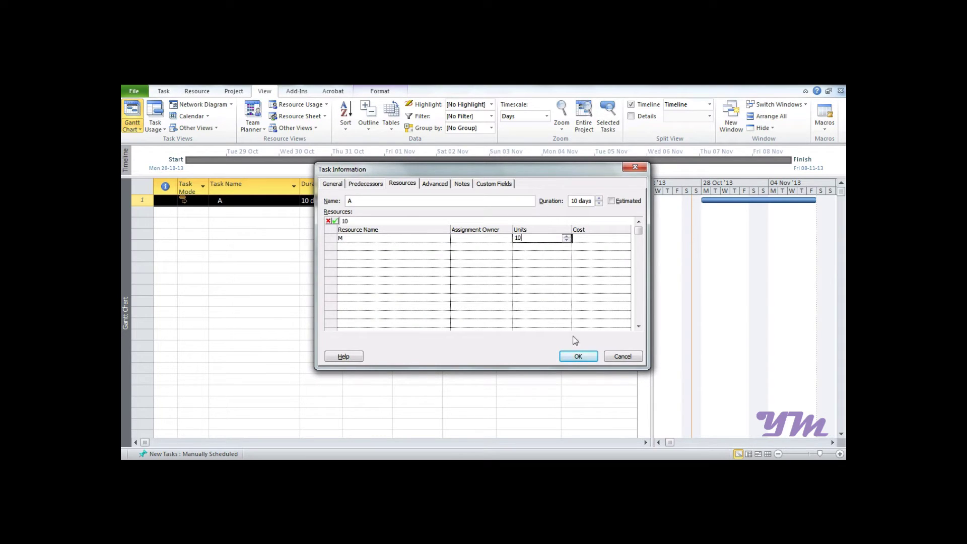
left_click(578, 356)
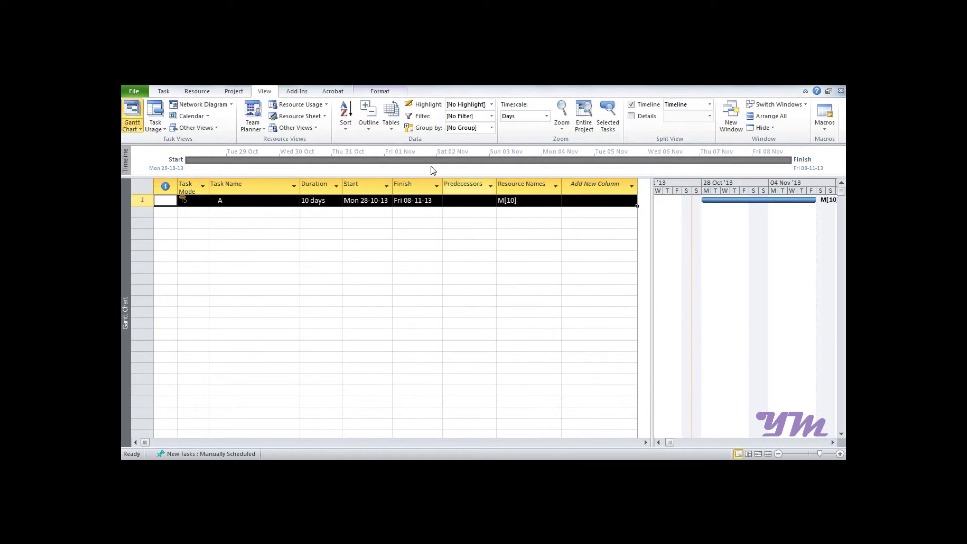
Give Monday through Sunday specific working times in the Standard calendar's default work week.
left_click(229, 93)
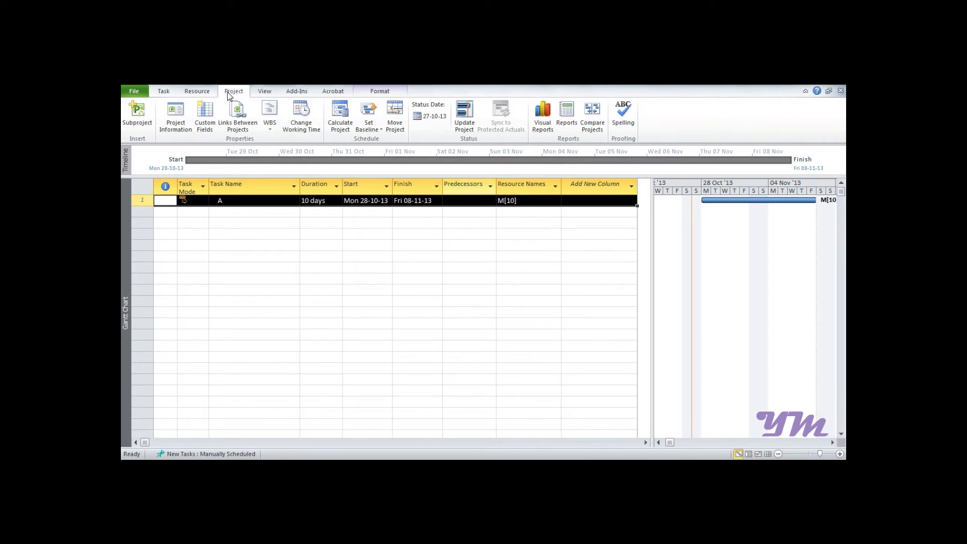
left_click(317, 130)
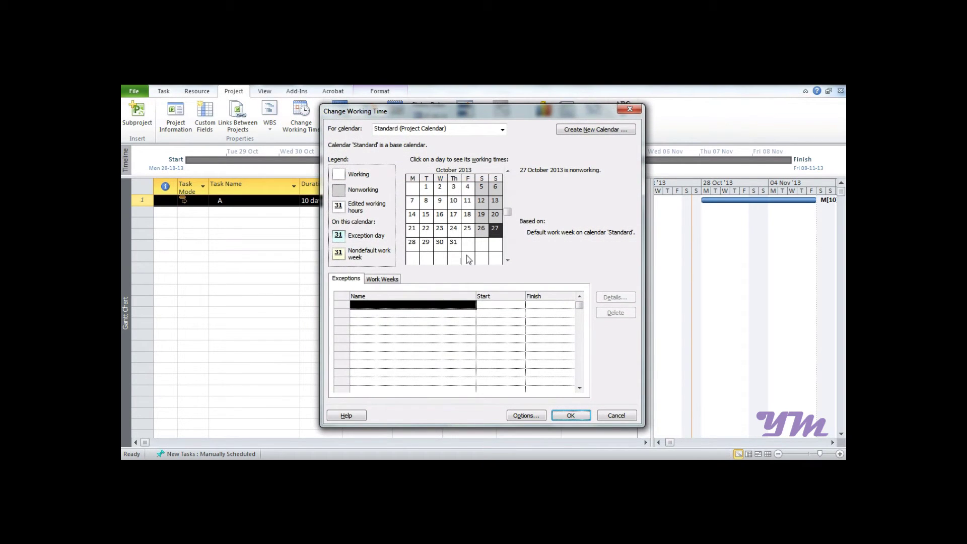
left_click(382, 279)
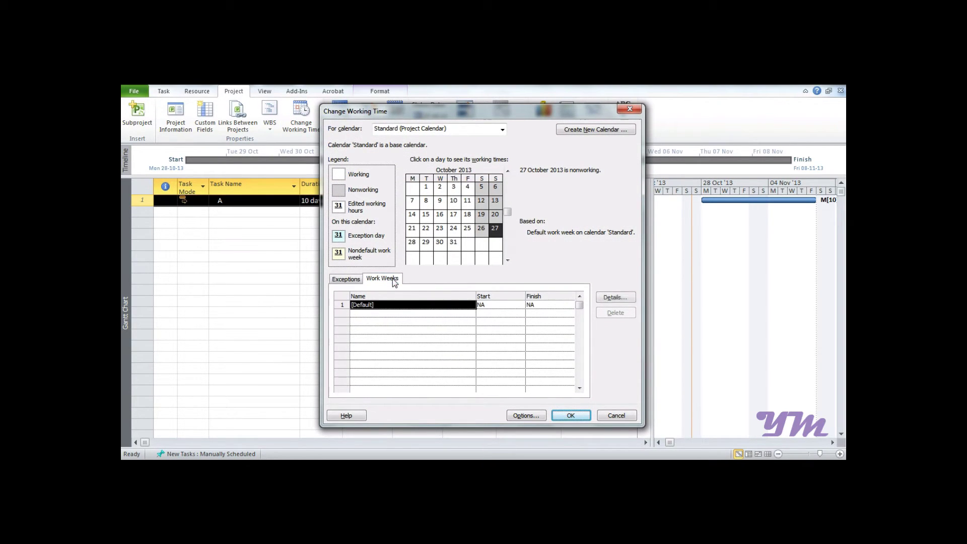
left_click(615, 299)
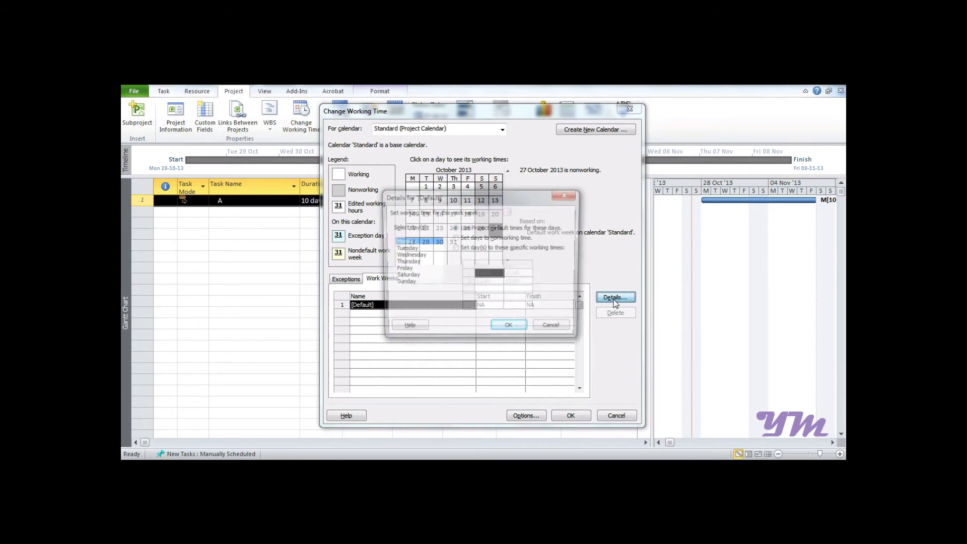
left_click_drag(403, 282, 403, 242)
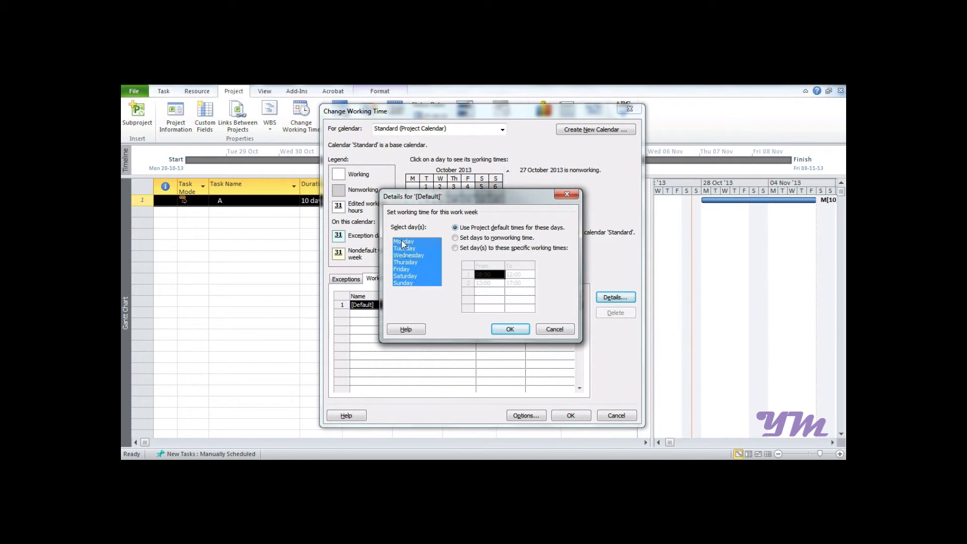
left_click(463, 250)
left_click(512, 328)
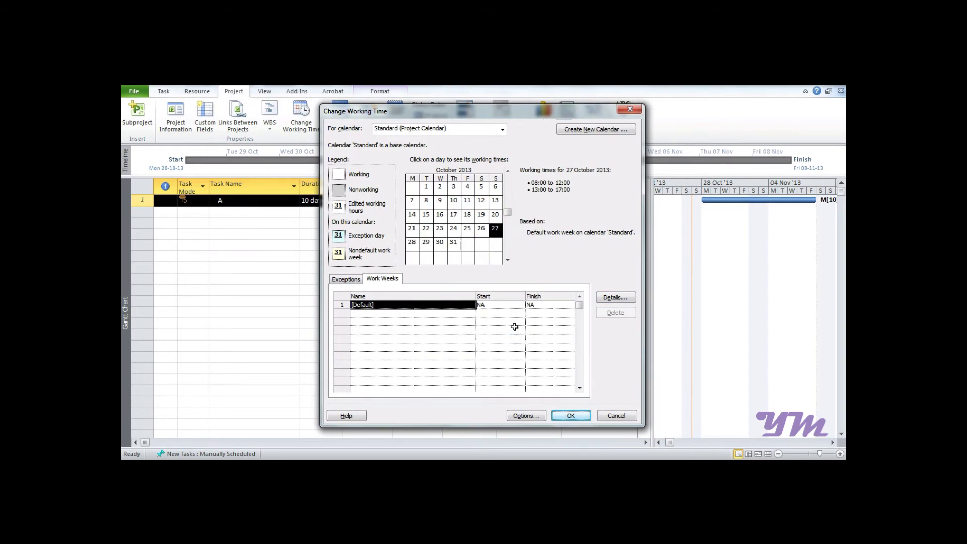
left_click(569, 415)
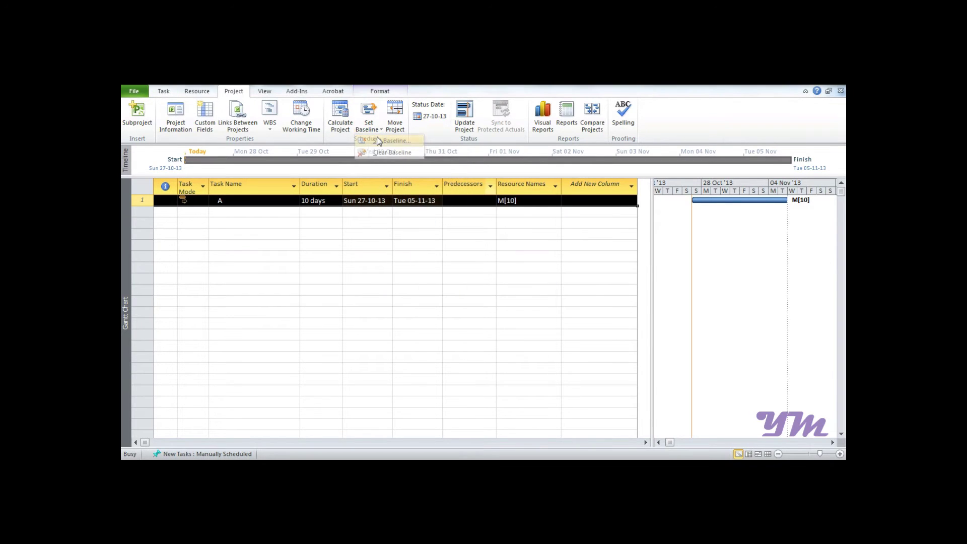
Baseline the entire project and add a Baseline Cost column showing Rs. 40,000.00.
left_click(409, 263)
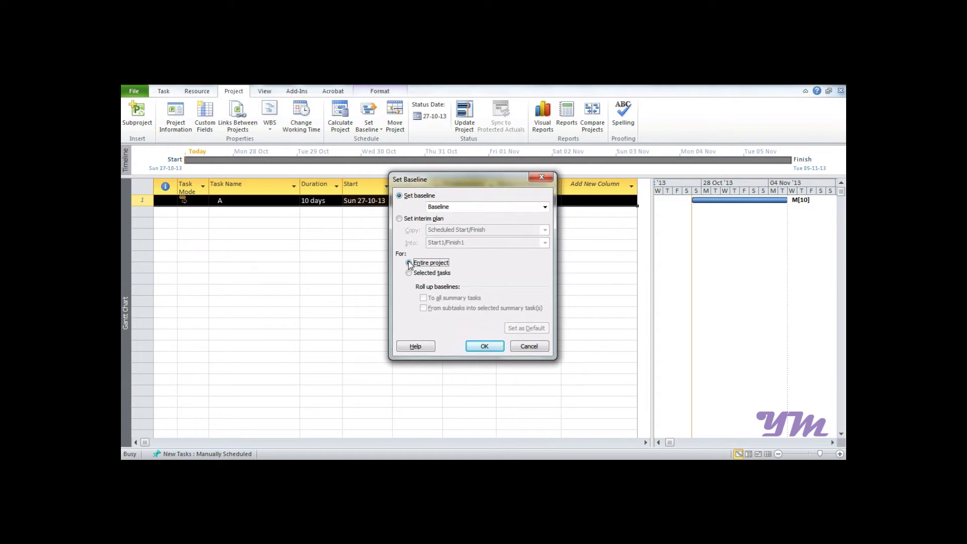
left_click(488, 346)
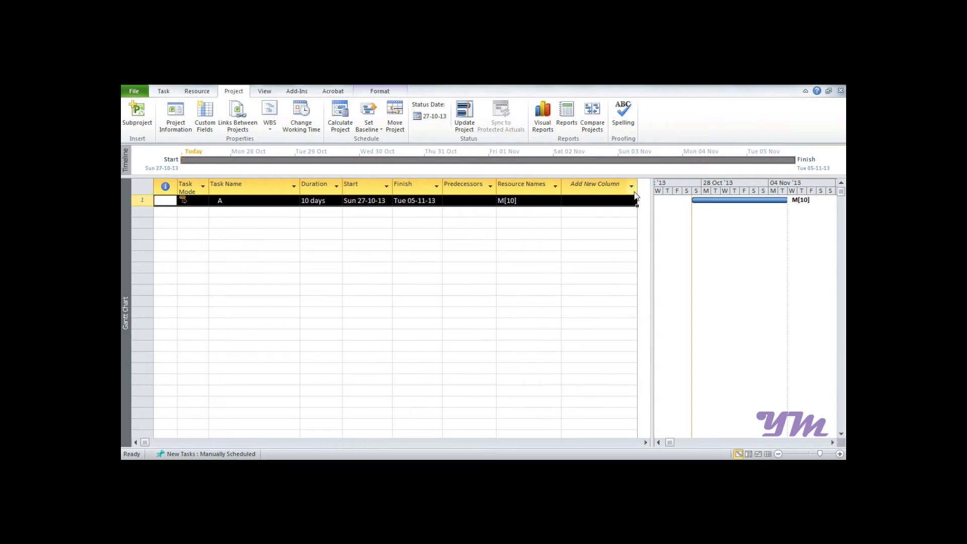
left_click(633, 188)
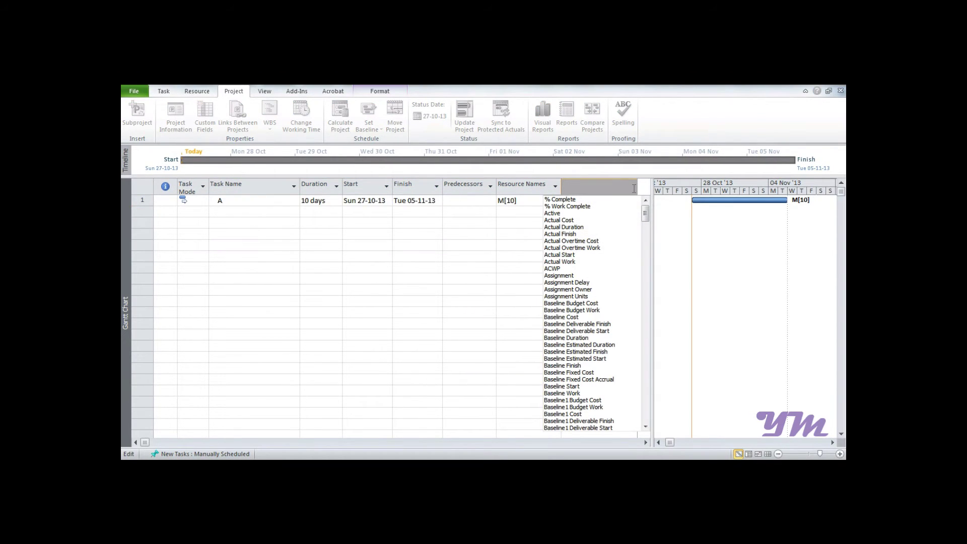
type("baseline Budget Cost")
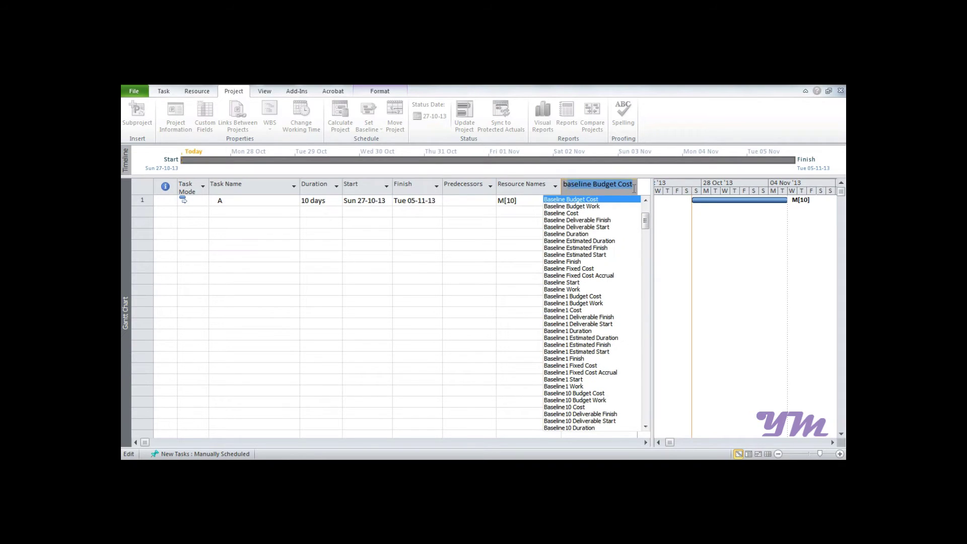
left_click(568, 213)
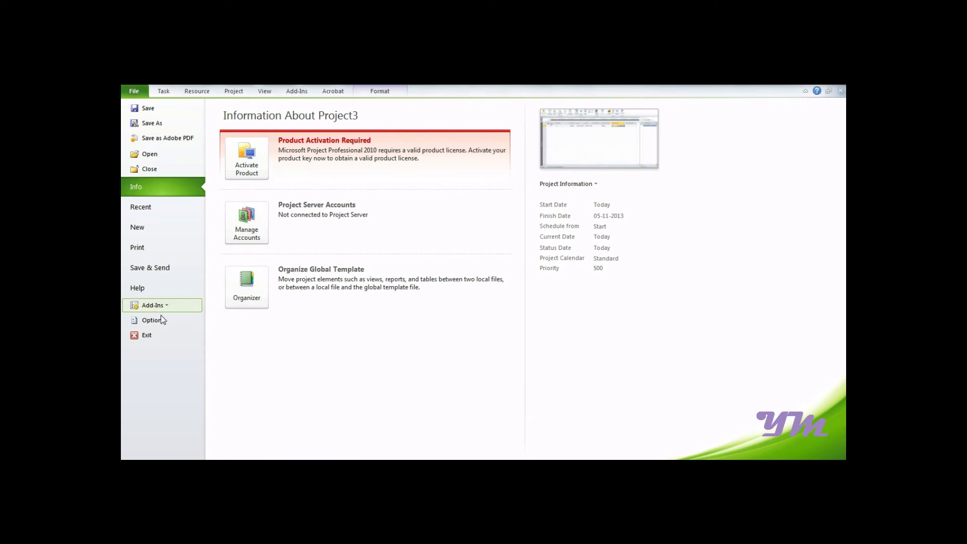
Turn off 'Actual costs are always calculated by Project' in the Schedule options.
left_click(161, 319)
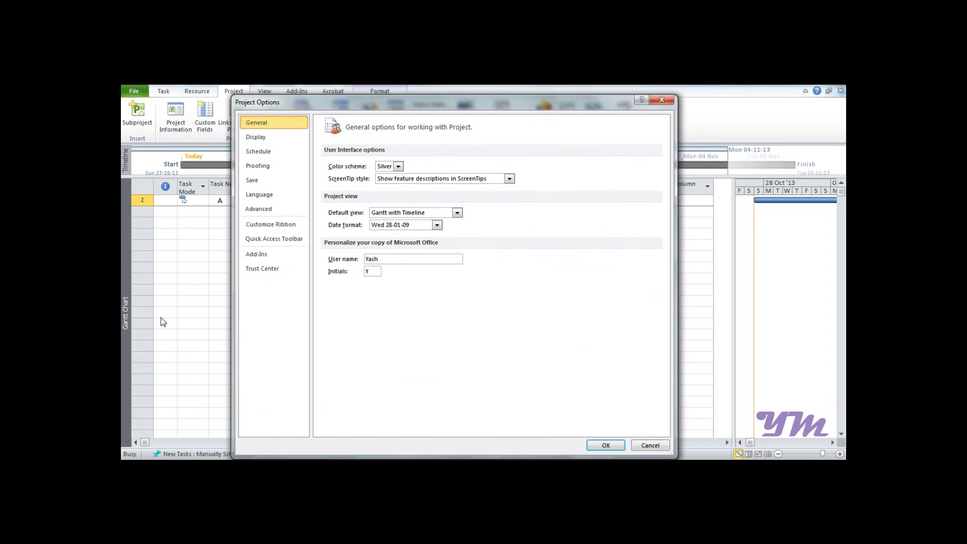
left_click(268, 155)
scroll(385, 237, "down", 6)
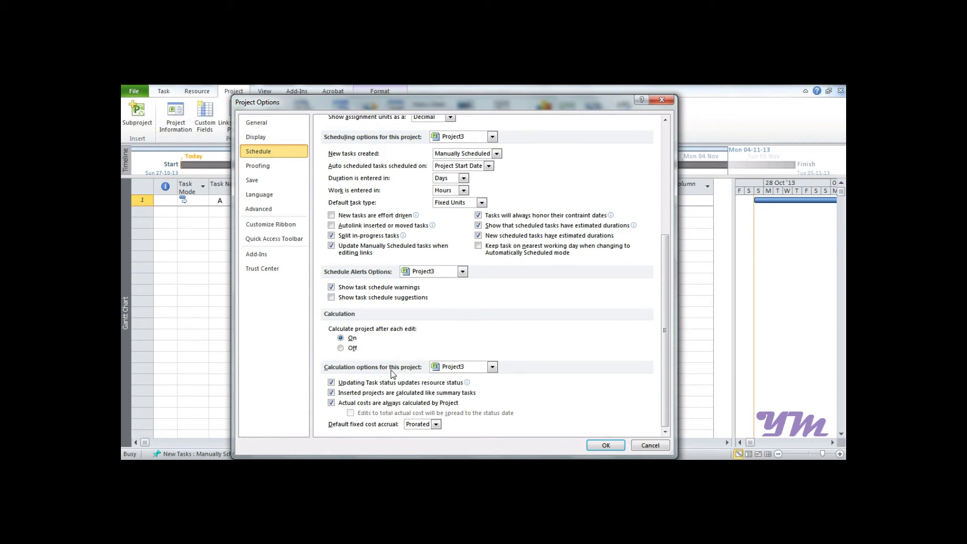
left_click(331, 403)
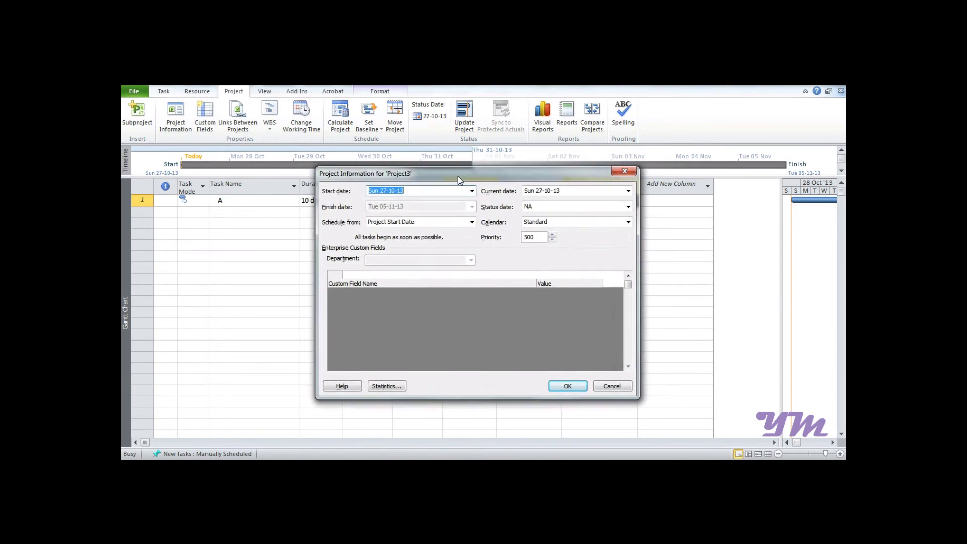
Set the project status date to Tue 29-10-13 in Project Information.
left_click_drag(458, 179, 448, 218)
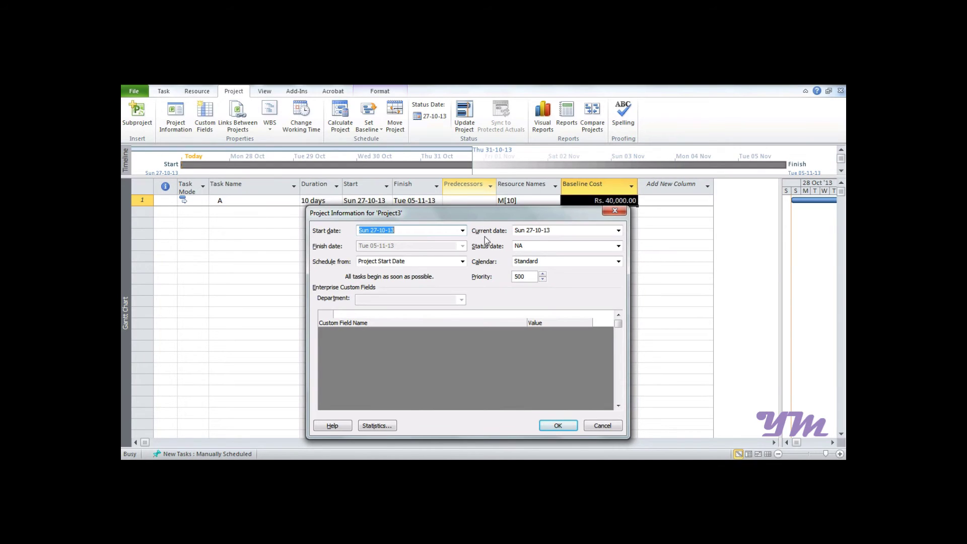
left_click(555, 248)
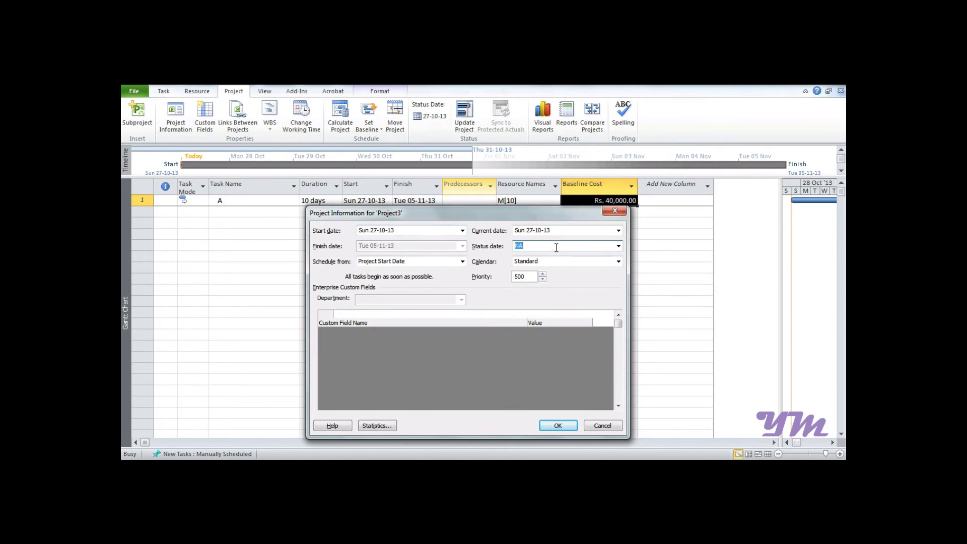
left_click(618, 246)
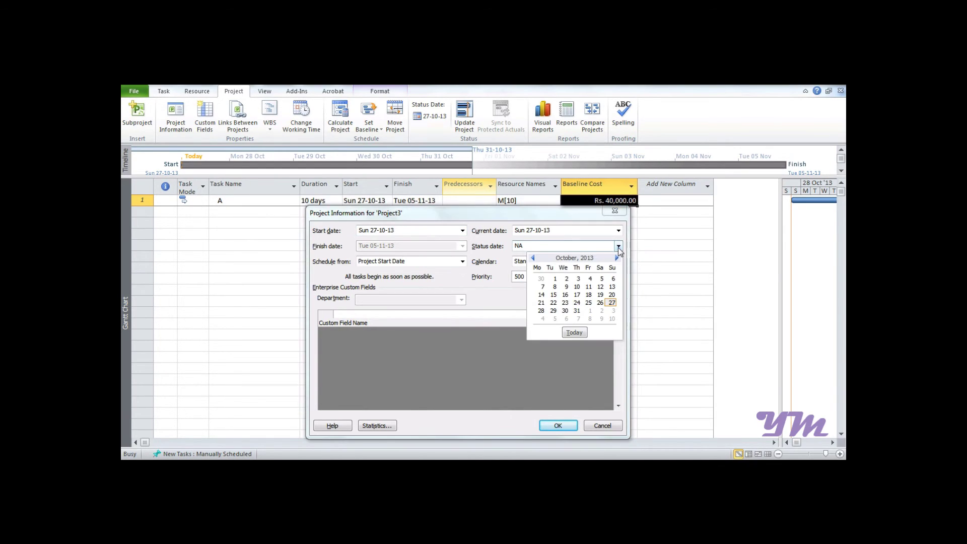
left_click(554, 311)
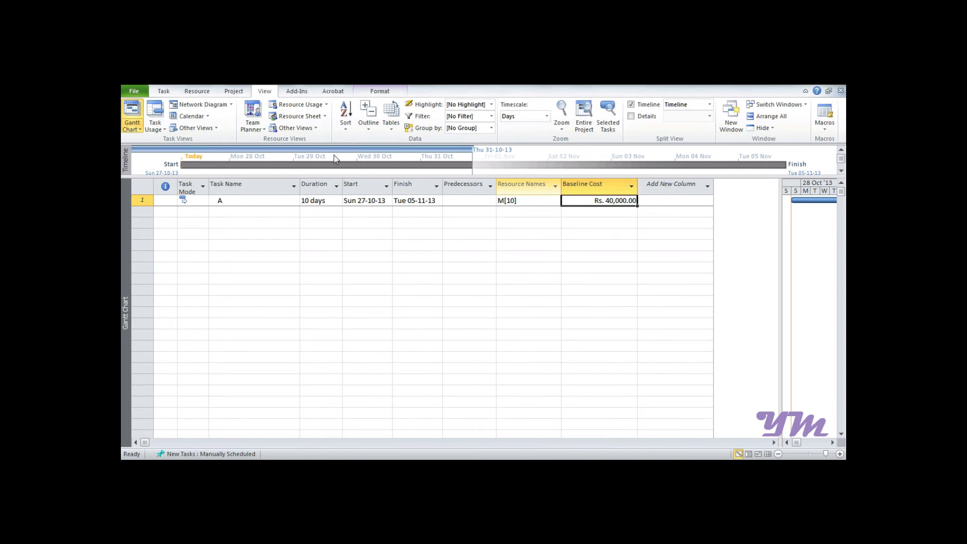
left_click(391, 127)
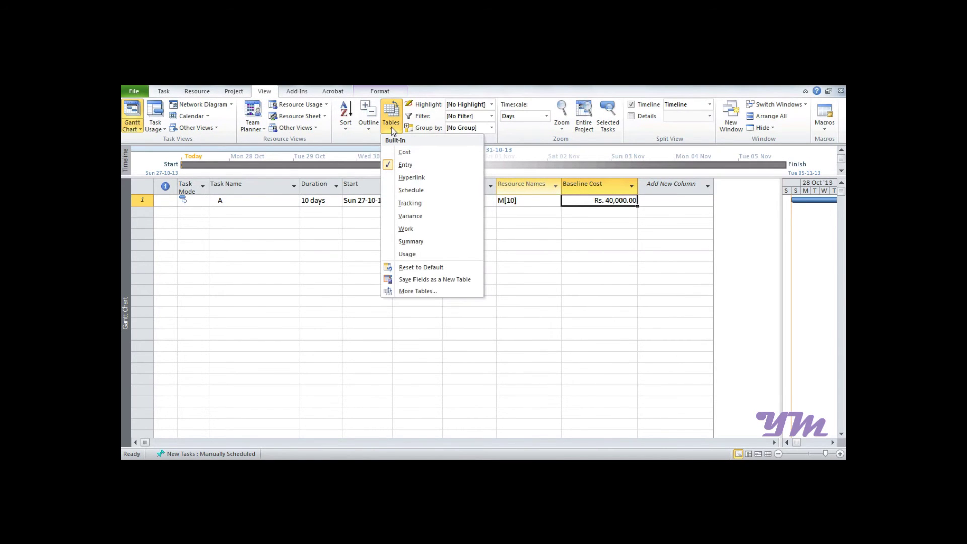
Apply the Earned Value Cost Indicators table to the task sheet.
left_click(417, 292)
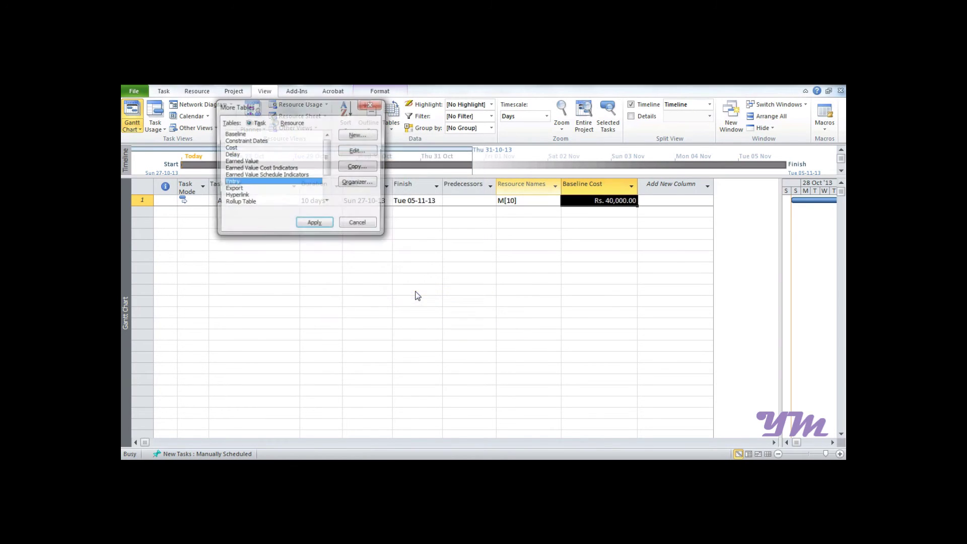
left_click(281, 169)
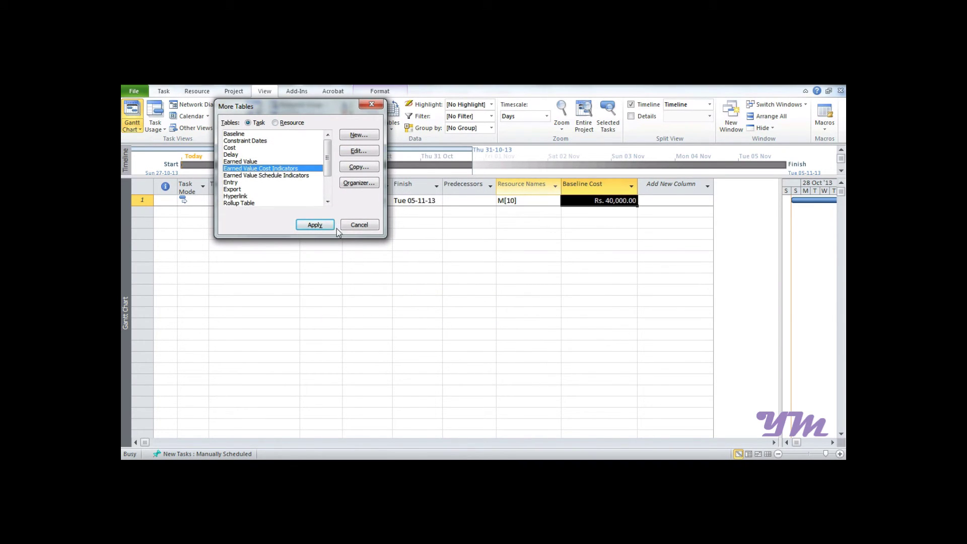
left_click(315, 225)
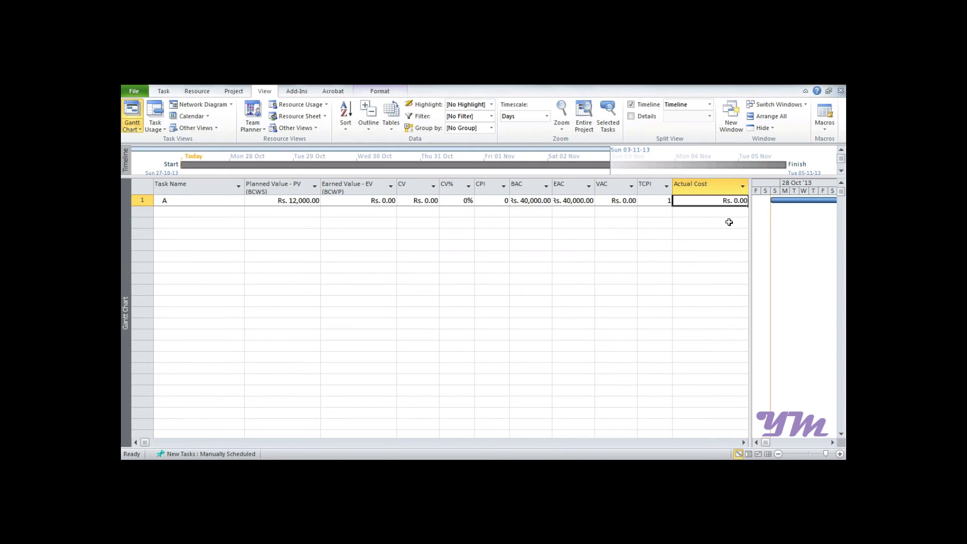
Enter Rs. 11,000 as task A's actual cost and insert a new blank column.
type("11,00")
key("Return")
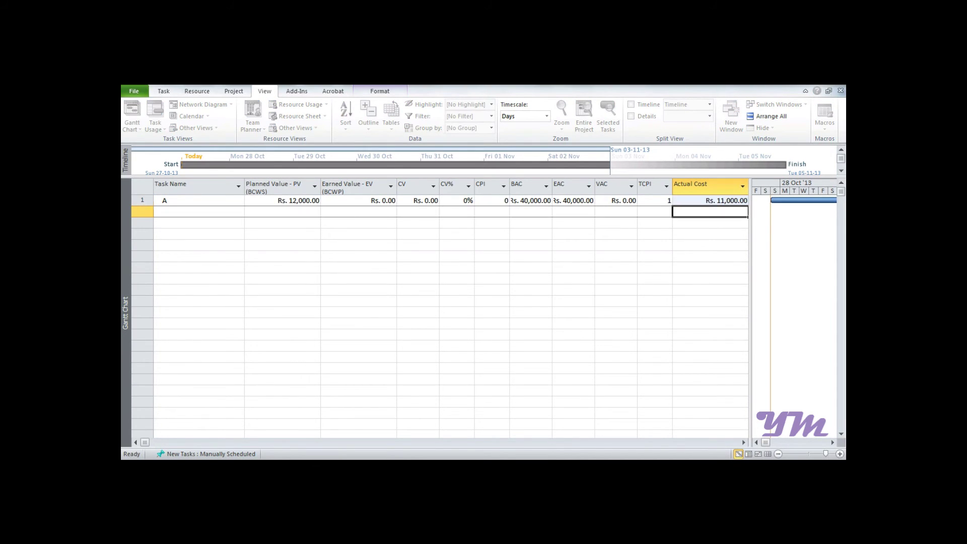
left_click_drag(750, 226, 818, 226)
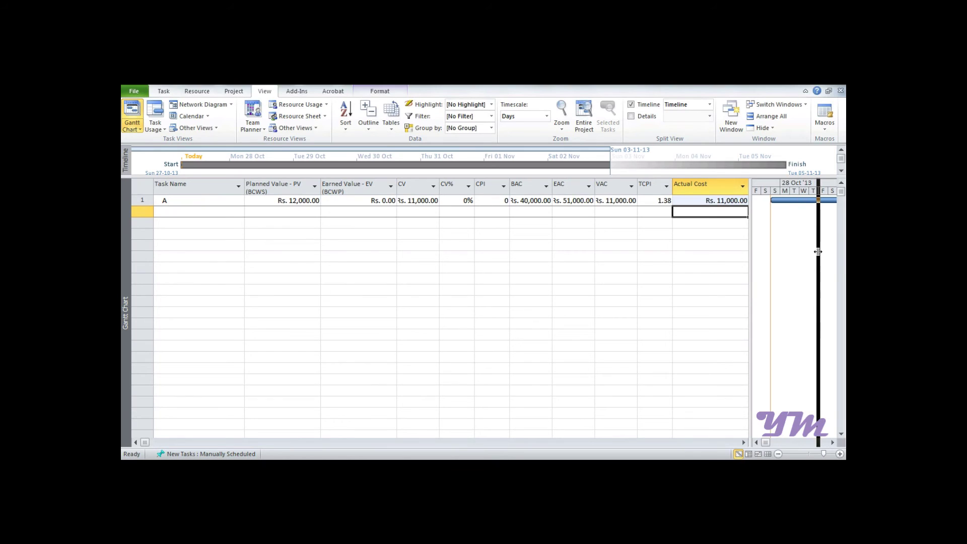
right_click(809, 190)
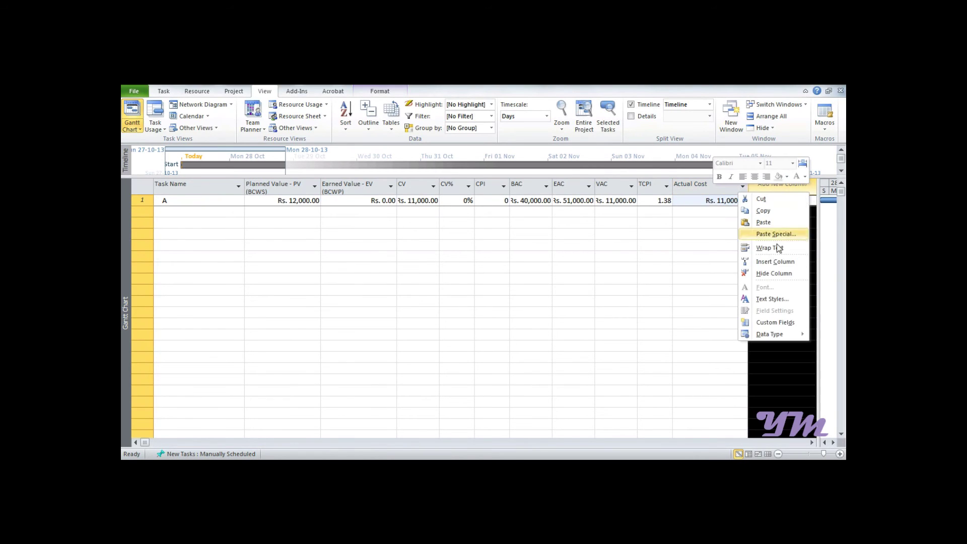
left_click(765, 260)
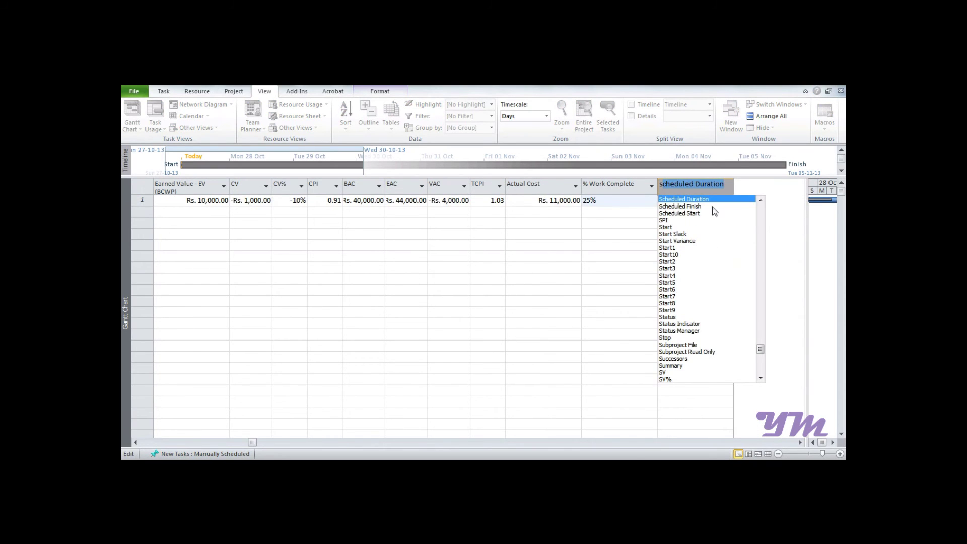
Make the new column show SPI, giving 0.83 for task A.
left_click(690, 219)
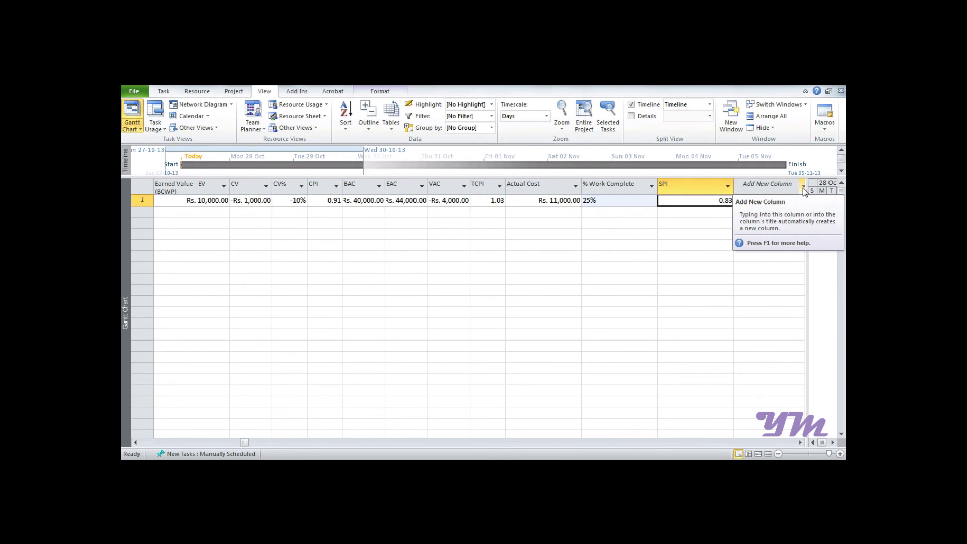
left_click(792, 186)
Add a Cost1 column and open its custom field settings.
type("confirmed")
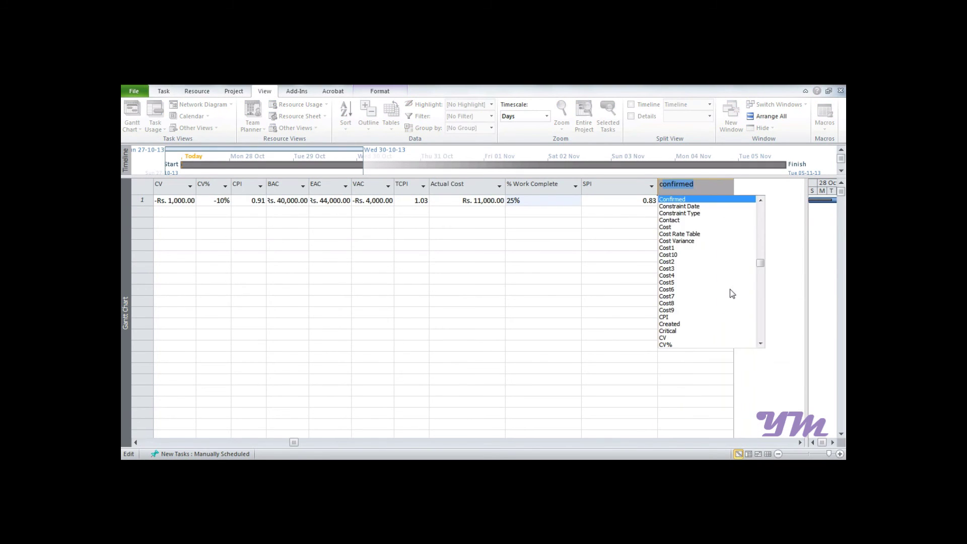
left_click(669, 248)
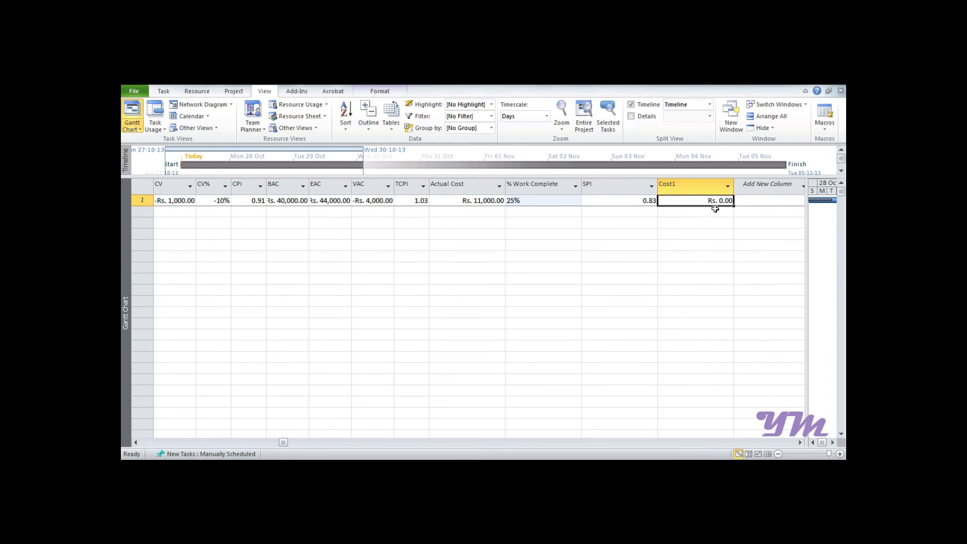
right_click(713, 189)
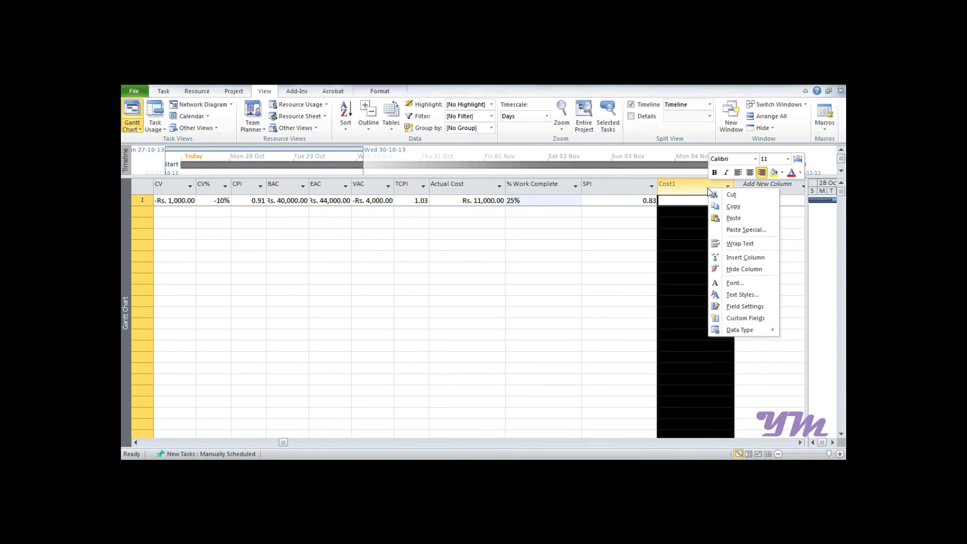
left_click(744, 323)
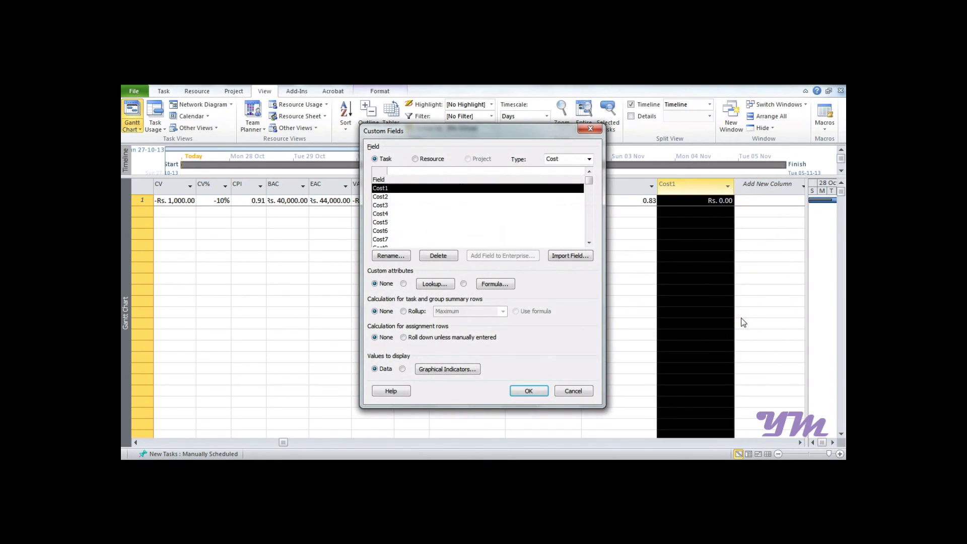
Give Cost1 the formula [Duration] / [SPI], showing Rs. 5,760.00 for task A.
left_click(481, 285)
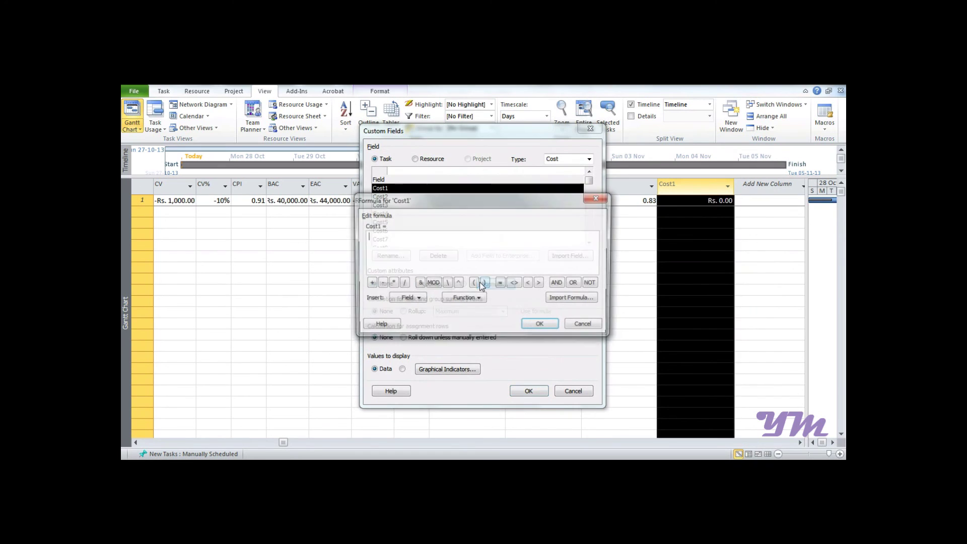
left_click(412, 300)
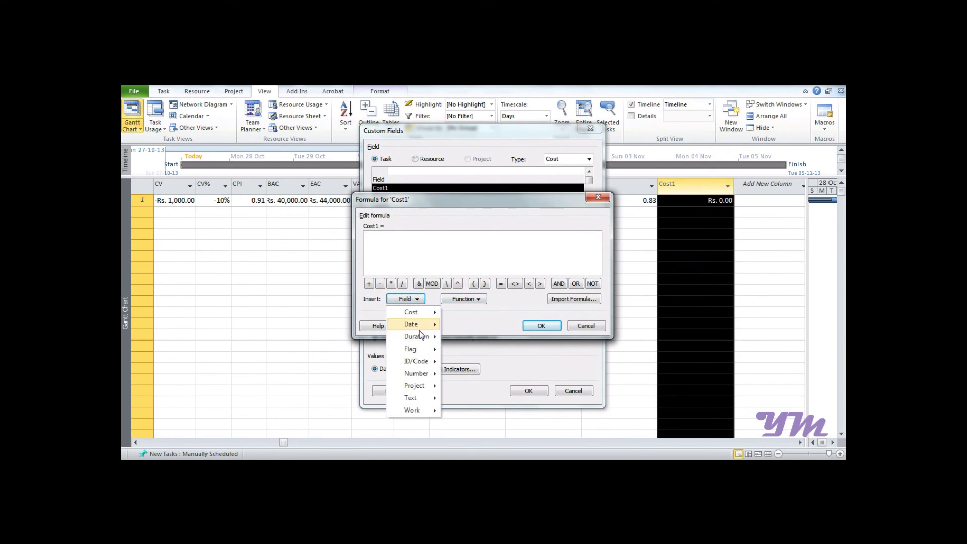
mouse_move(420, 339)
left_click(461, 336)
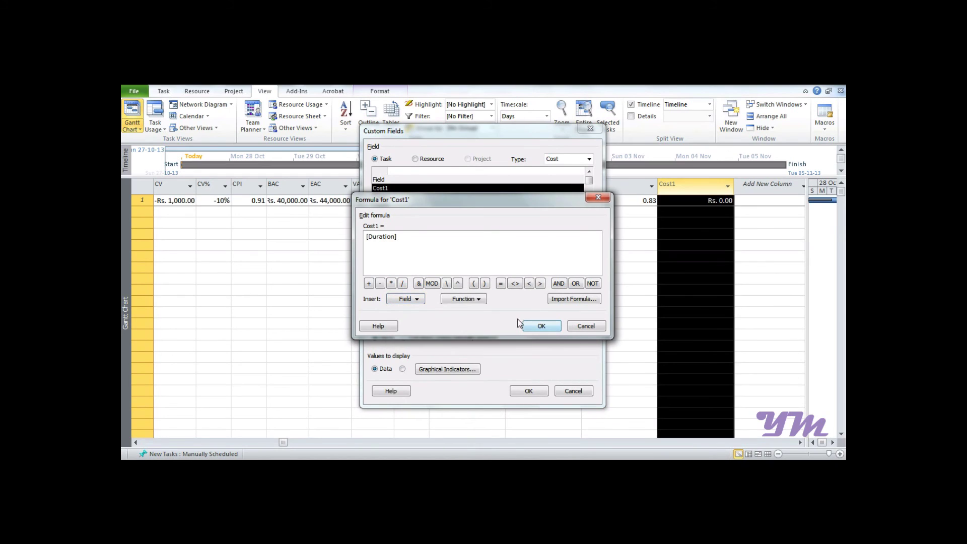
left_click(405, 300)
mouse_move(426, 321)
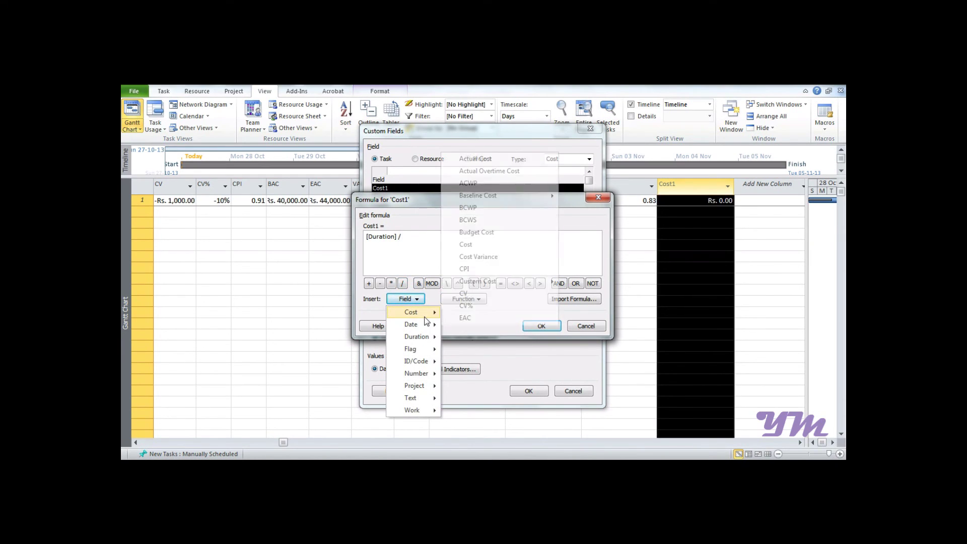
left_click(470, 405)
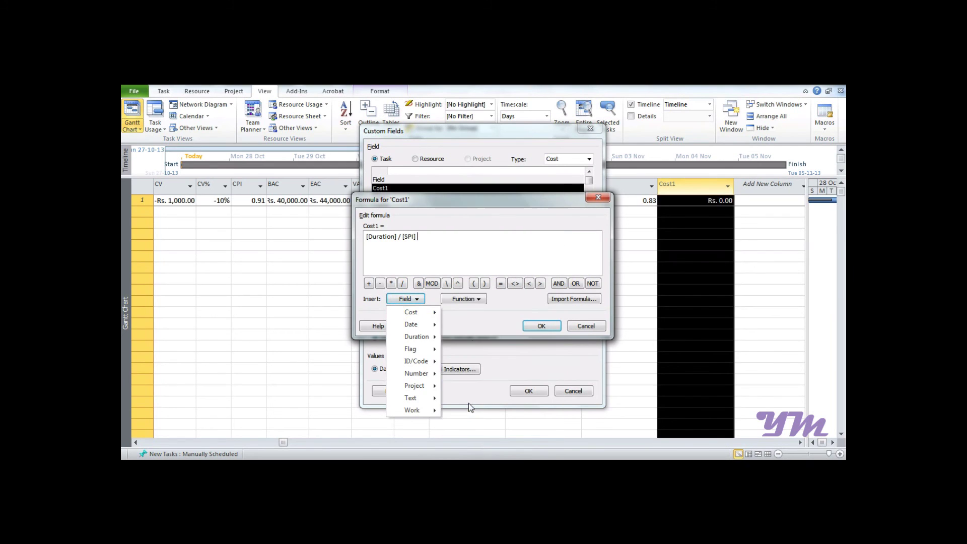
left_click(542, 326)
left_click(461, 308)
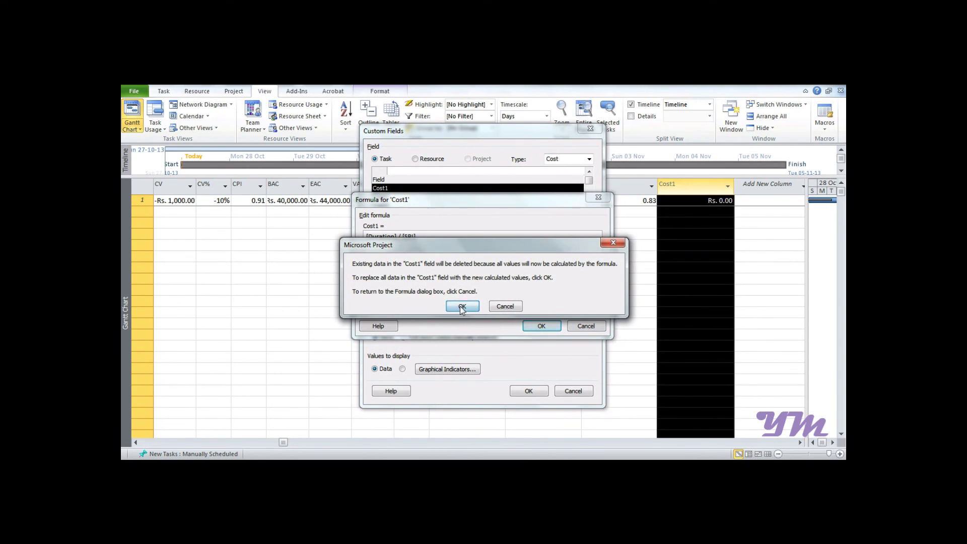
left_click(524, 389)
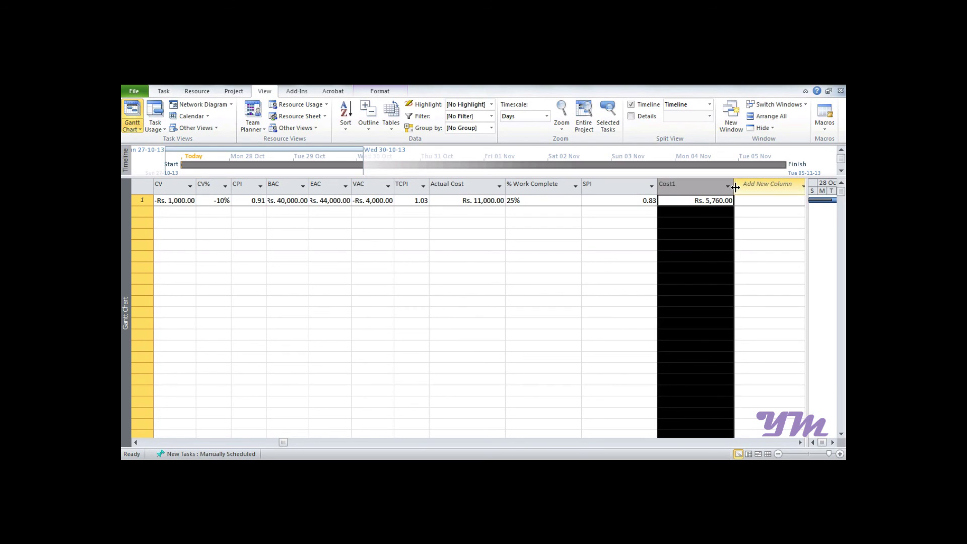
Add a Duration2 column and rename the field to 'Forecast Duration' in Custom Fields.
left_click(802, 191)
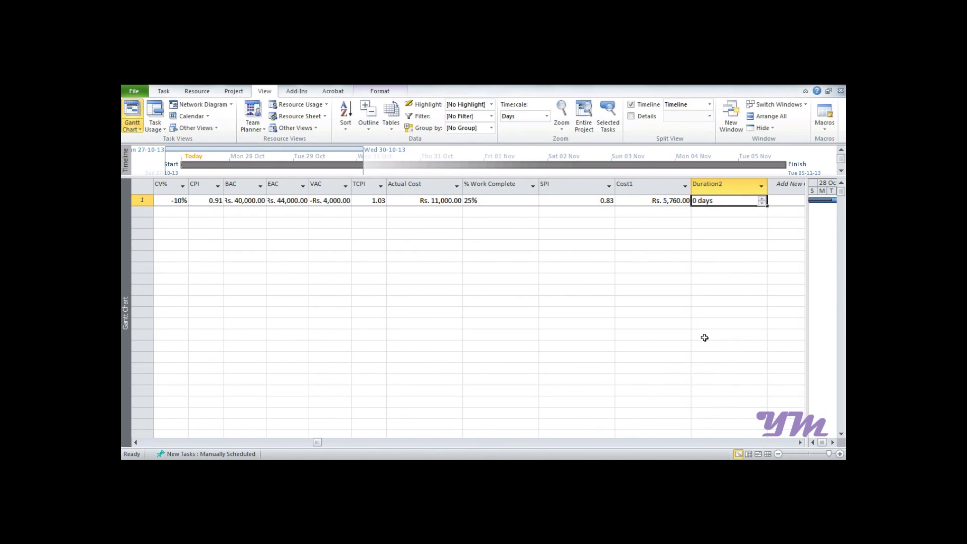
right_click(707, 185)
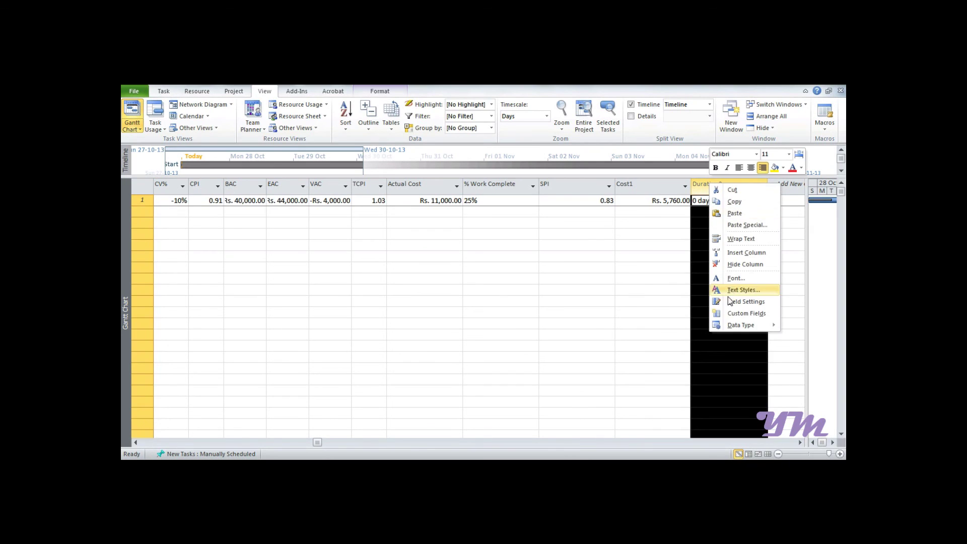
left_click(725, 316)
left_click(401, 172)
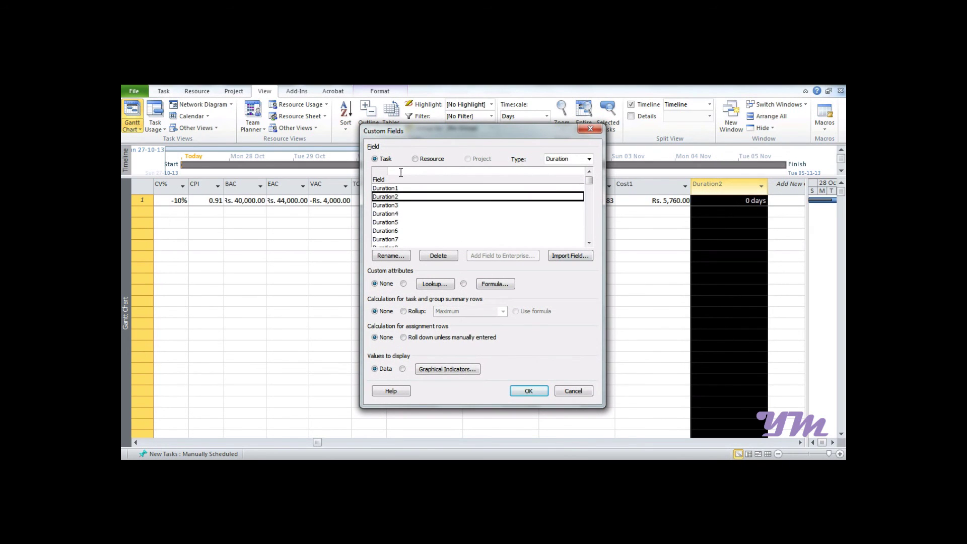
type("Forecas")
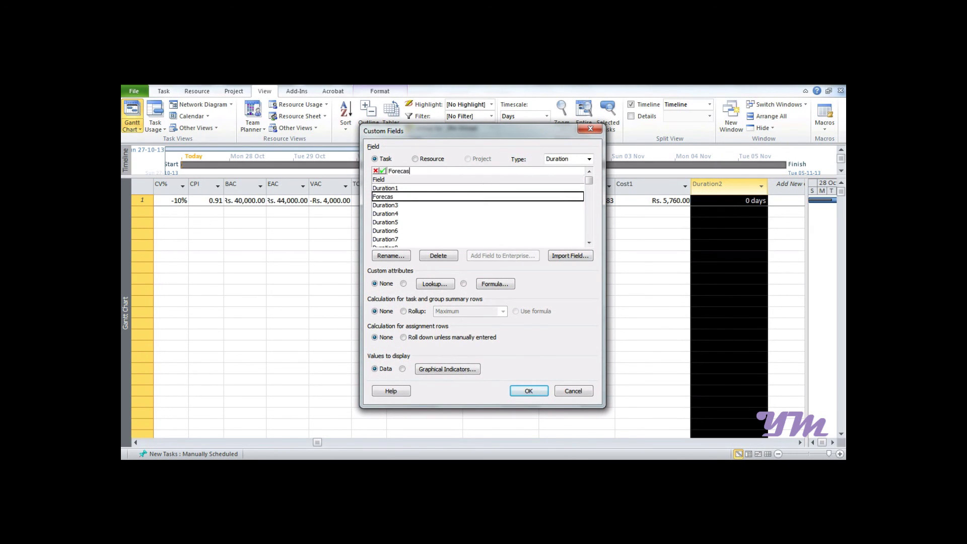
type("t Duration")
Give Forecast Duration the formula [Duration] / [SPI] and accept the calculated values.
left_click(489, 285)
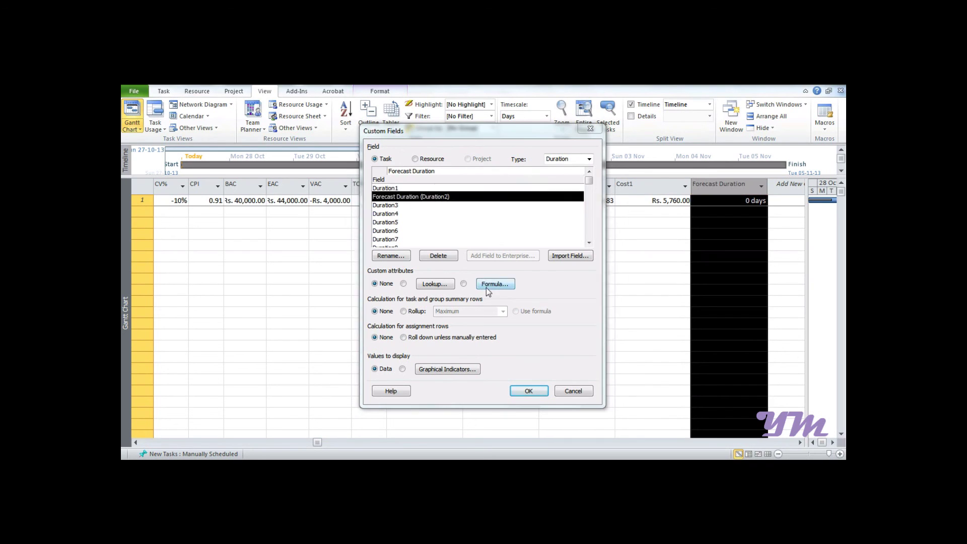
left_click(407, 301)
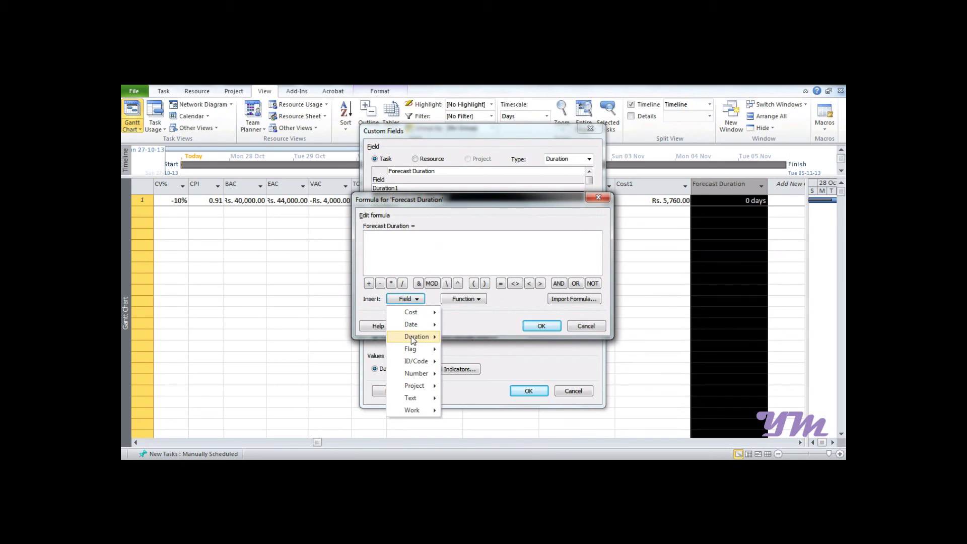
mouse_move(418, 337)
left_click(469, 330)
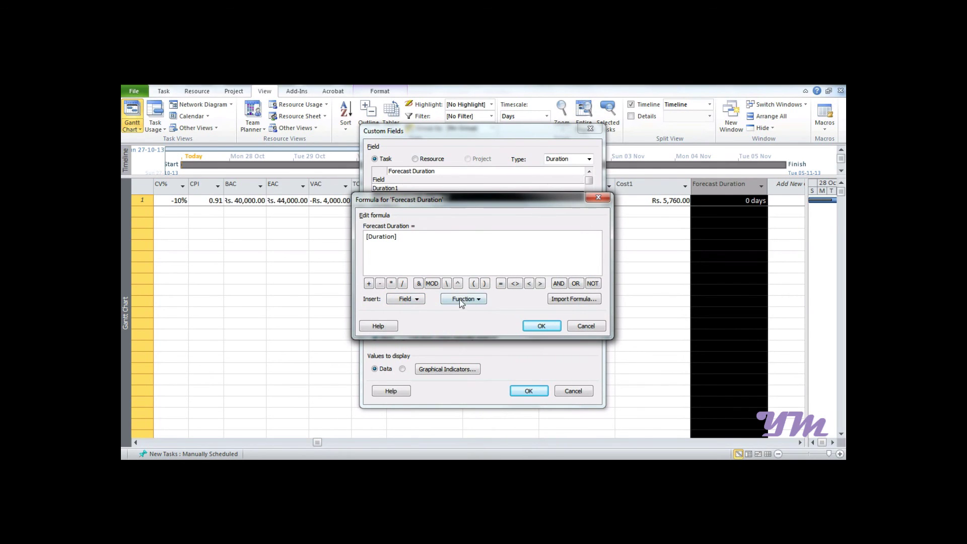
left_click(403, 284)
left_click(405, 299)
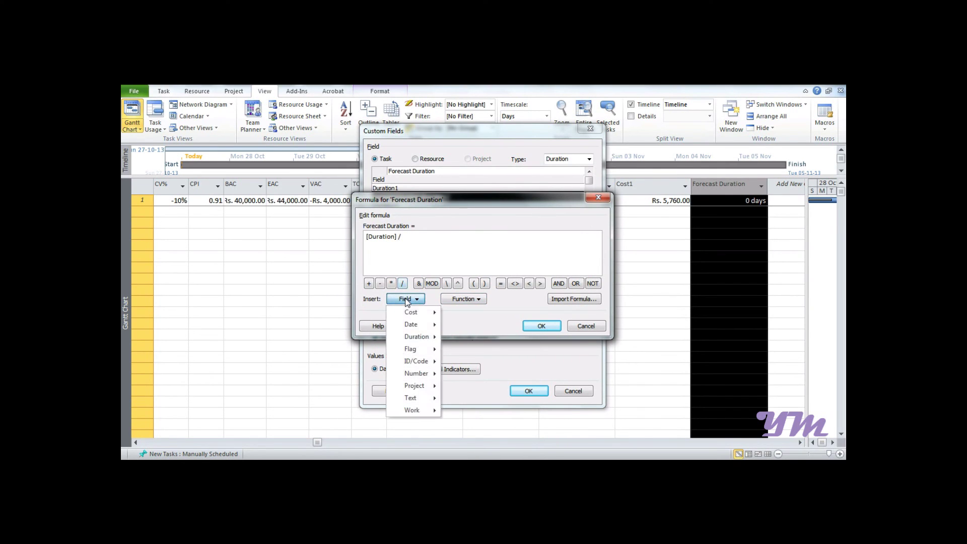
mouse_move(416, 316)
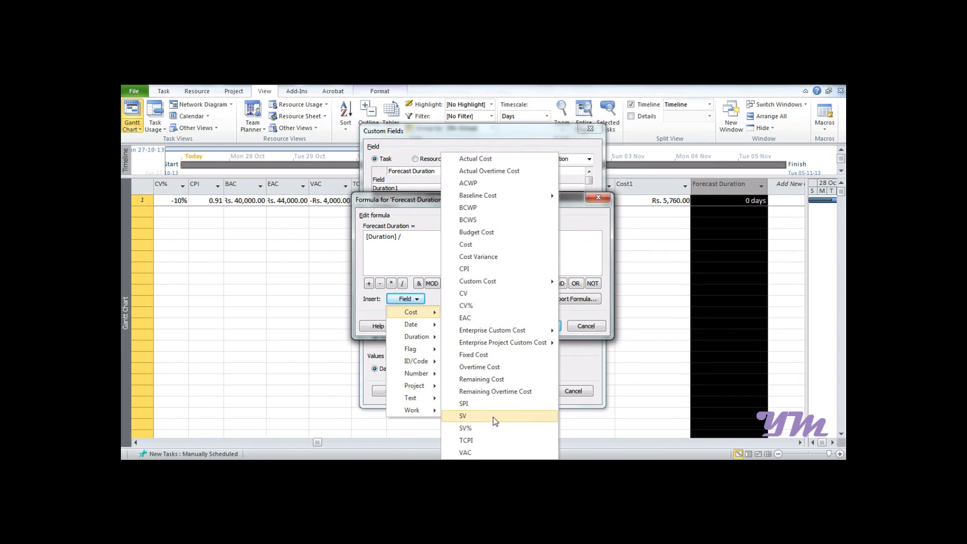
left_click(481, 404)
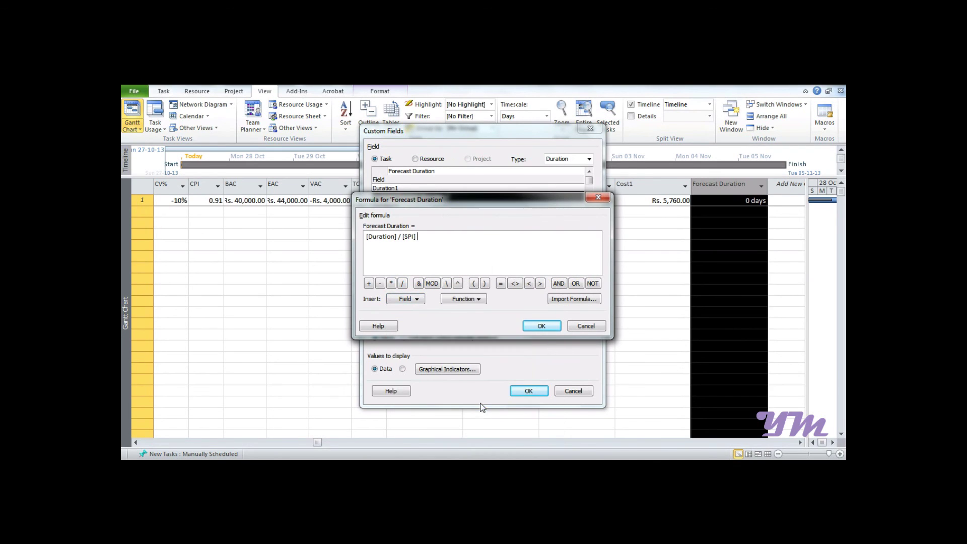
left_click(540, 326)
left_click(461, 304)
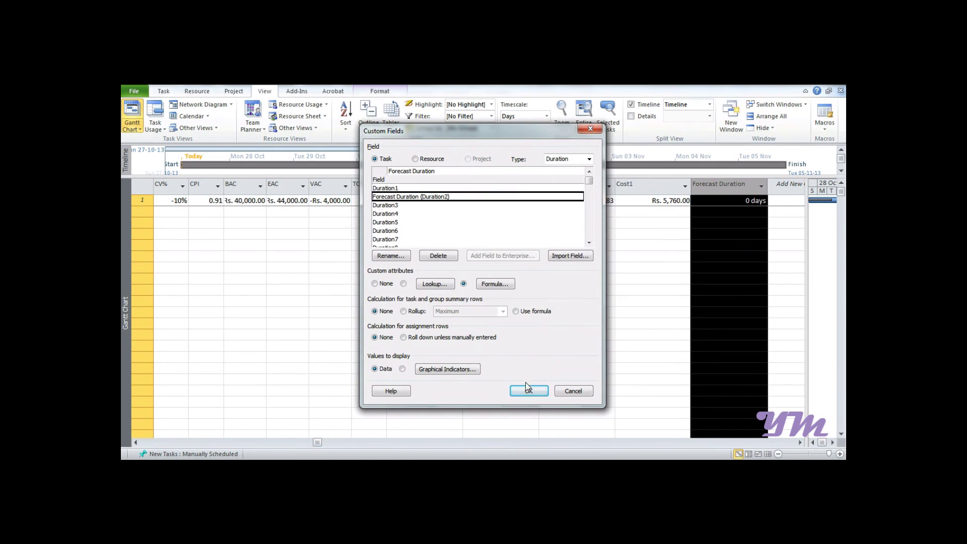